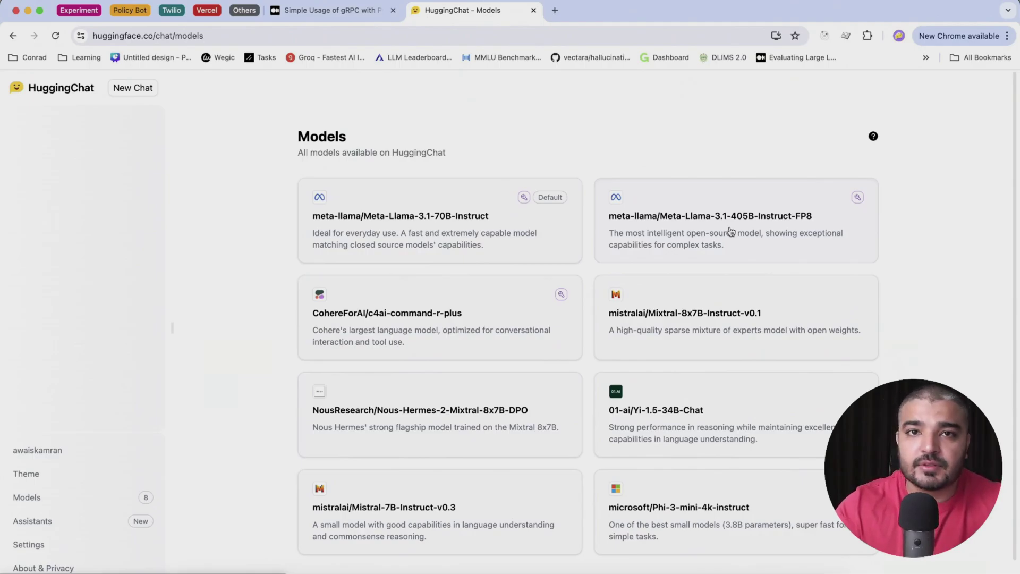
Step: Switch from the model list to the Assistants page to browse trending community assistants
left_click(58, 532)
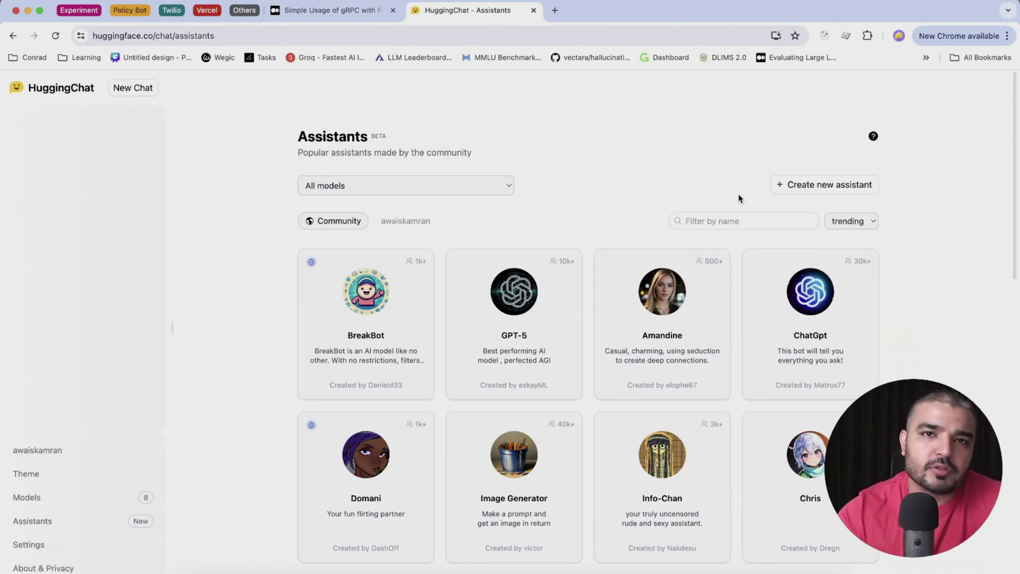
Step: Start a blank assistant with 'Create new assistant' on the Assistants page
left_click(820, 190)
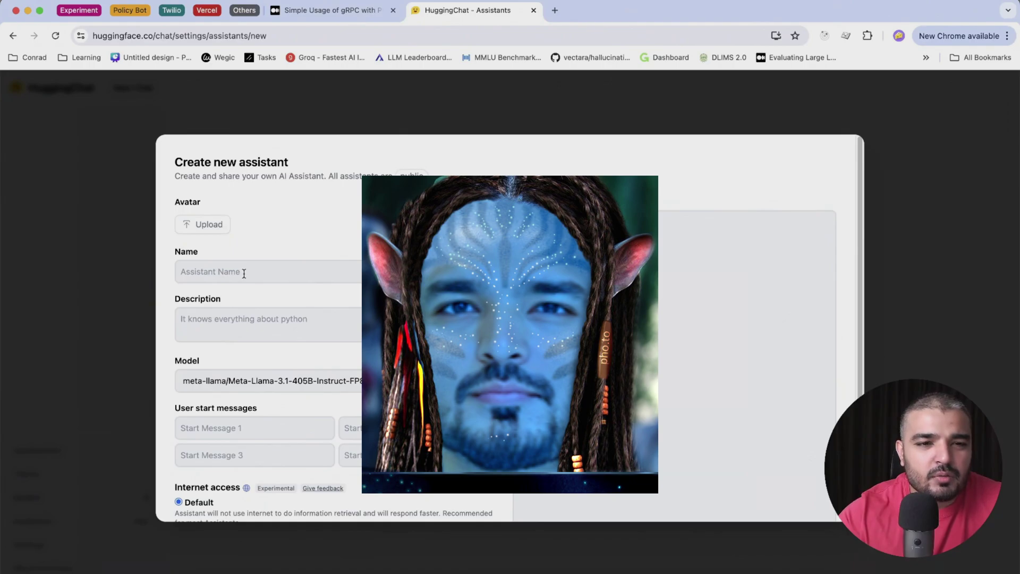
Step: Name it 'Movie Assistant' and paste a description covering plots, ratings, IMDb and Rotten Tomatoes scores
left_click(244, 272)
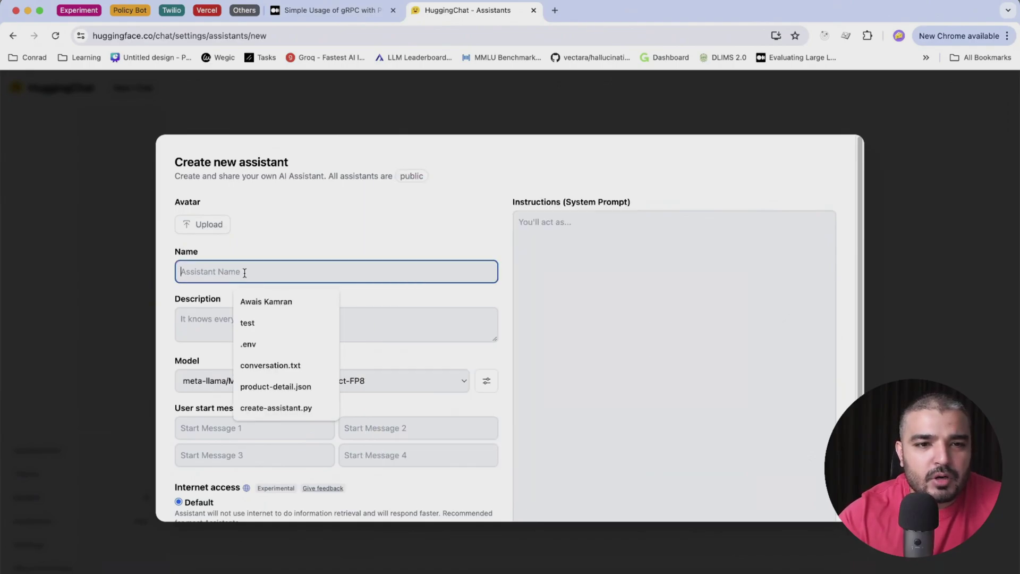
type("Movie Assistant")
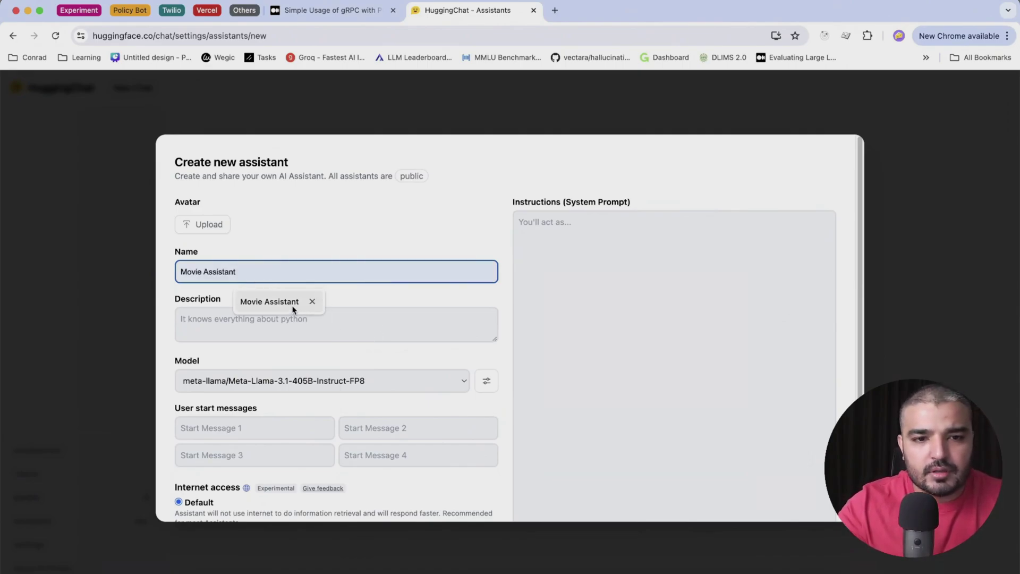
left_click(291, 301)
left_click(242, 334)
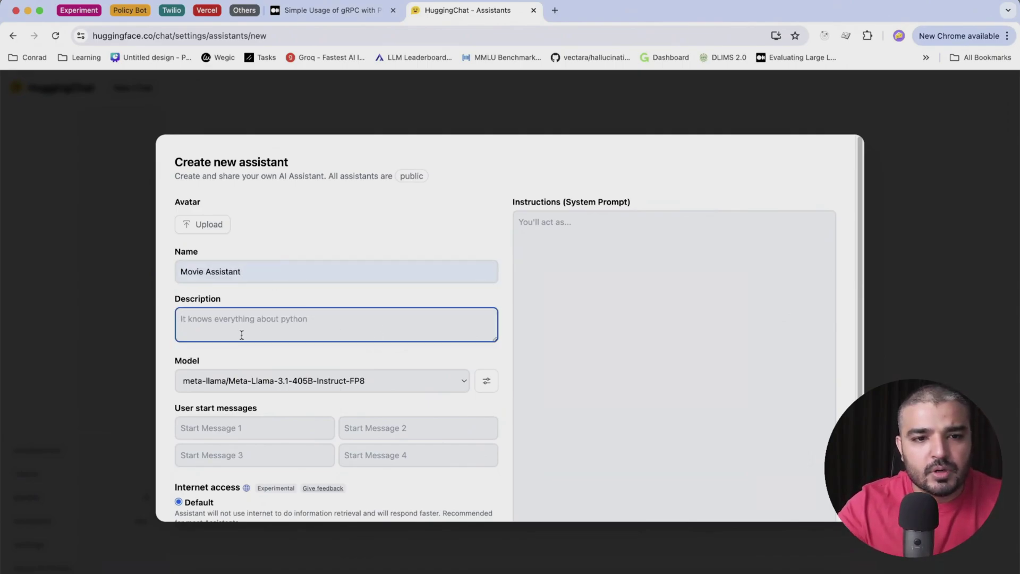
left_click_drag(495, 339, 497, 455)
type("you are a movie assistant, you will be my guide for previous and upcoming movies. You will present a movie in terms of its summarized plot, its ratings, its IMDB score and rotten tomatoes score.")
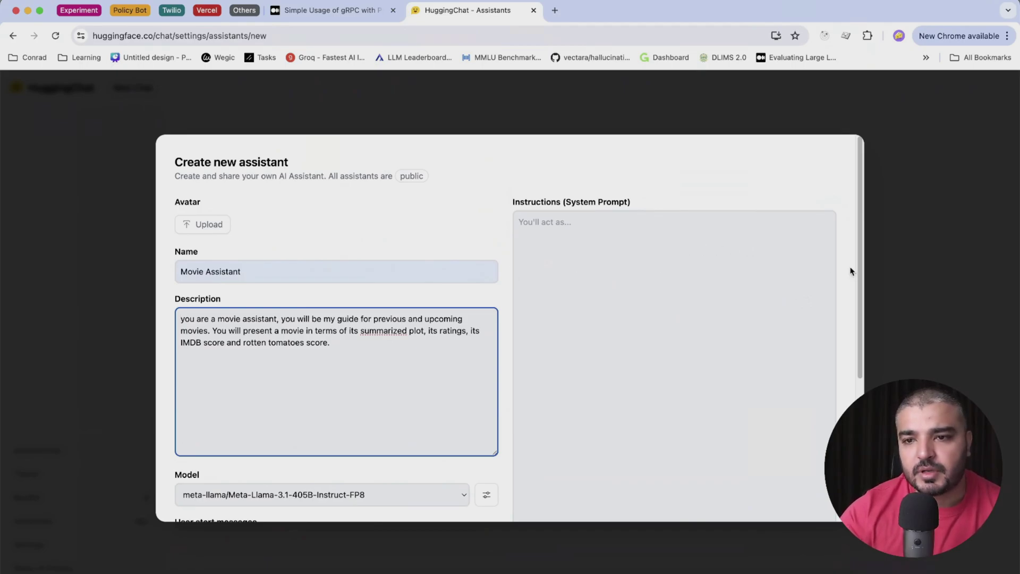
left_click_drag(857, 263, 865, 391)
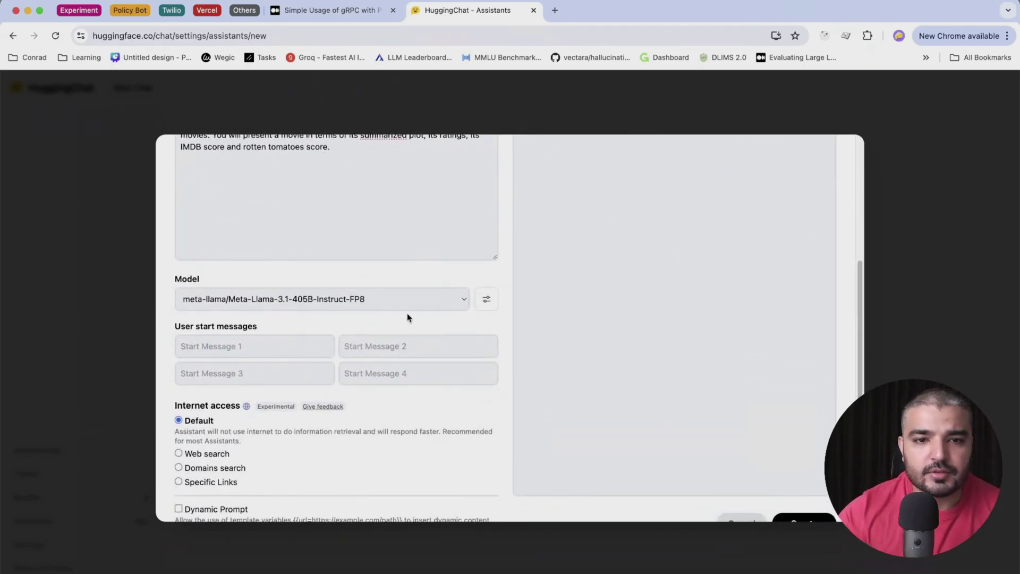
Step: Keep Meta-Llama-3.1-405B-Instruct-FP8 as the assistant's model
left_click(378, 310)
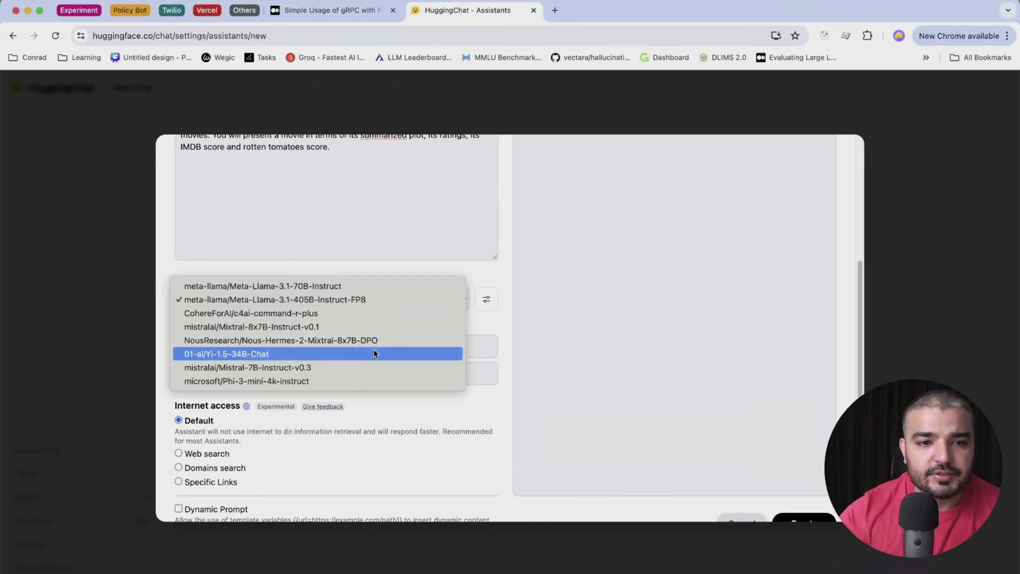
left_click(454, 270)
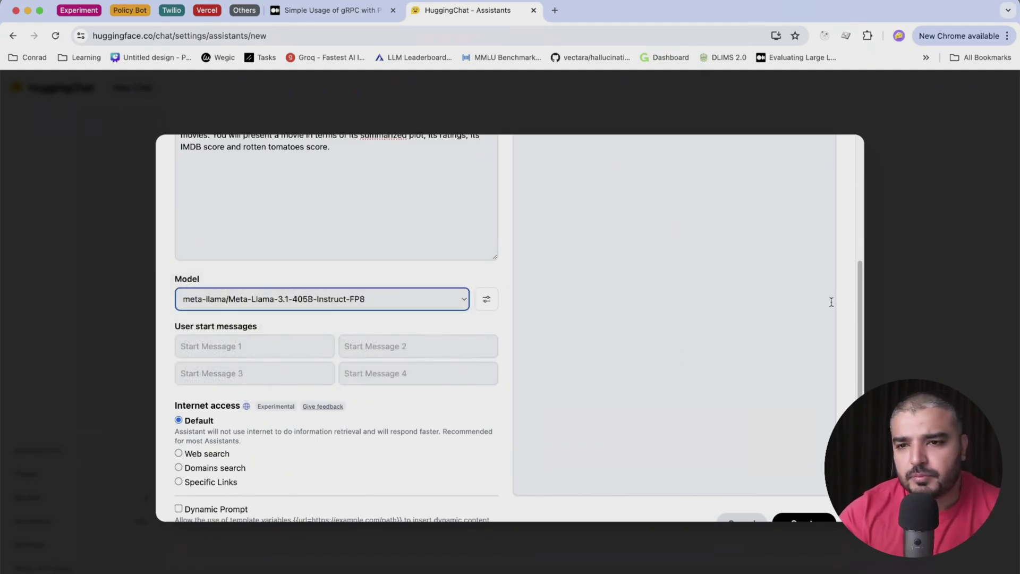
left_click_drag(860, 308, 858, 326)
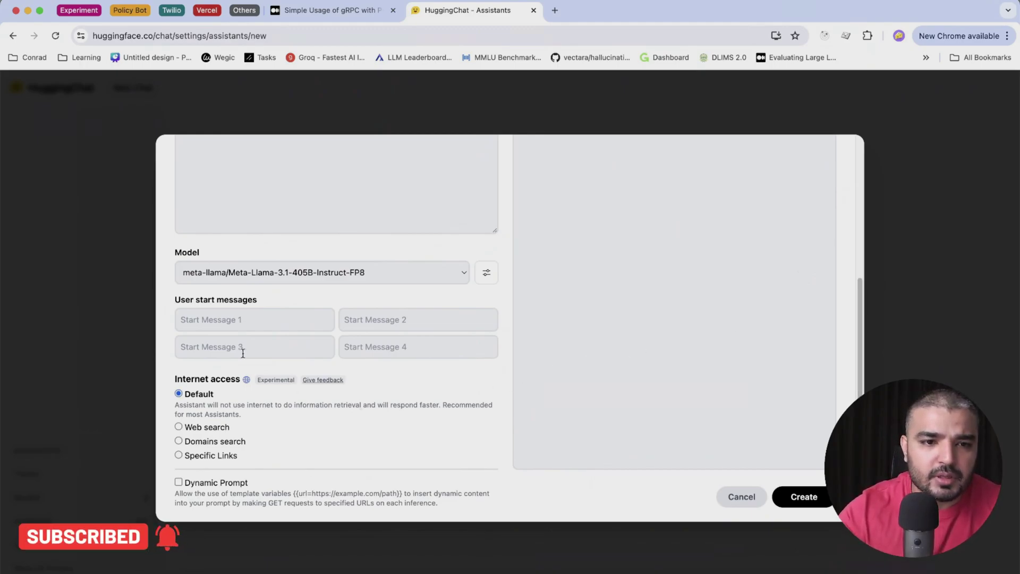
Step: Add 'hasta la vista ...baby' as the first start message
left_click(206, 314)
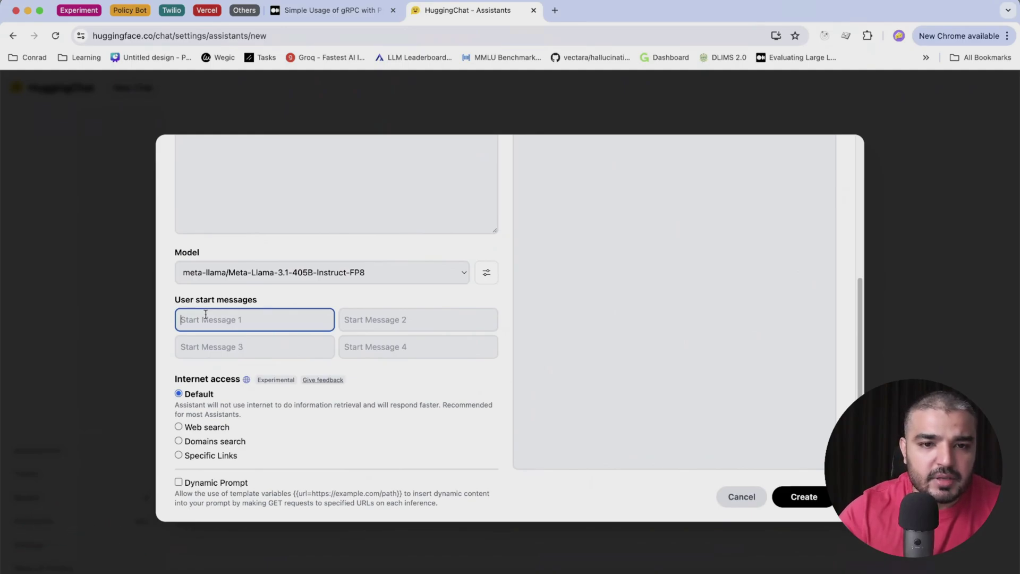
type("hasta la vista ")
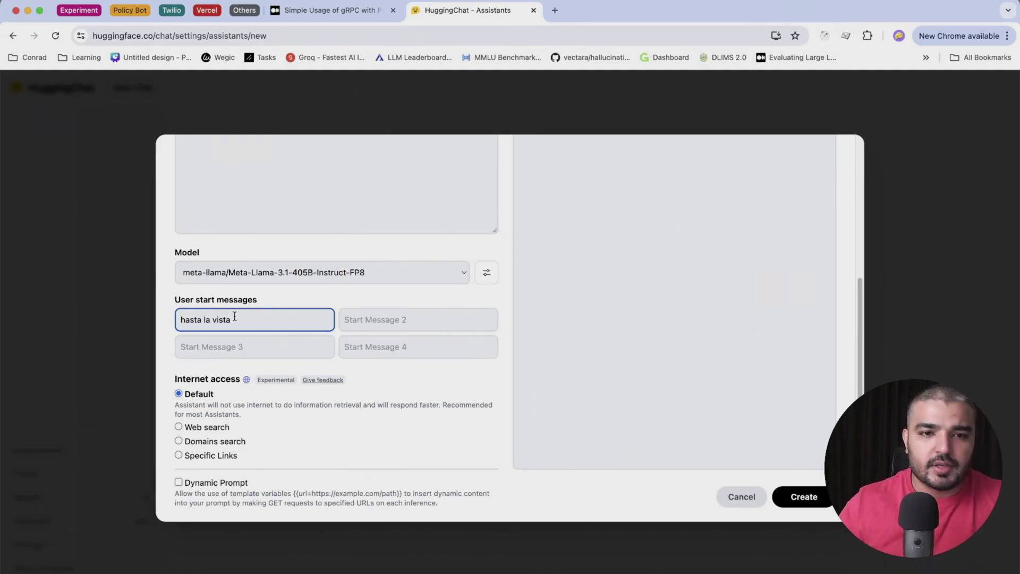
type("...baby")
left_click(454, 389)
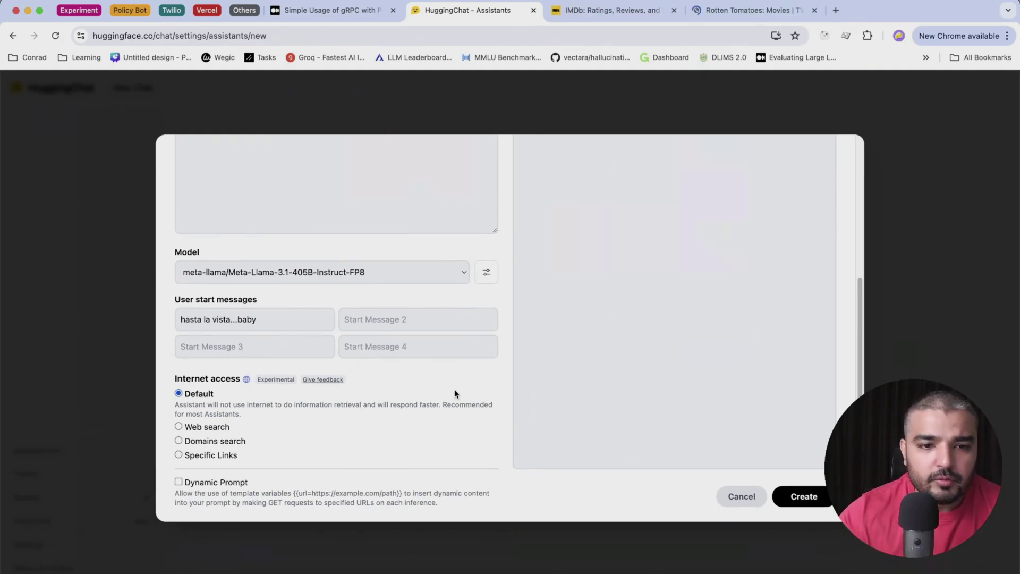
scroll(280, 389, "up", 1)
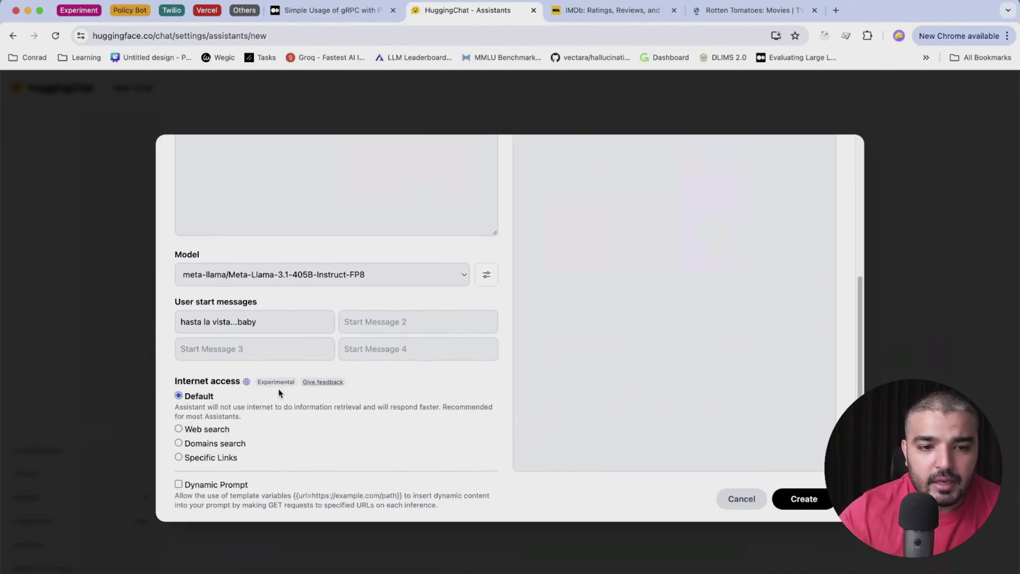
left_click(227, 458)
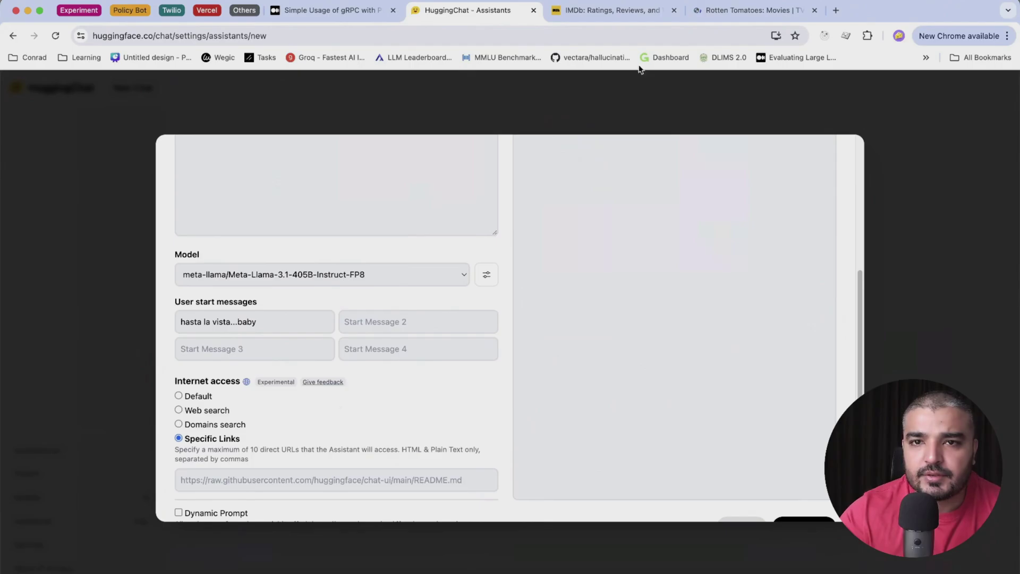
left_click(611, 10)
left_click(140, 36)
key("super+c")
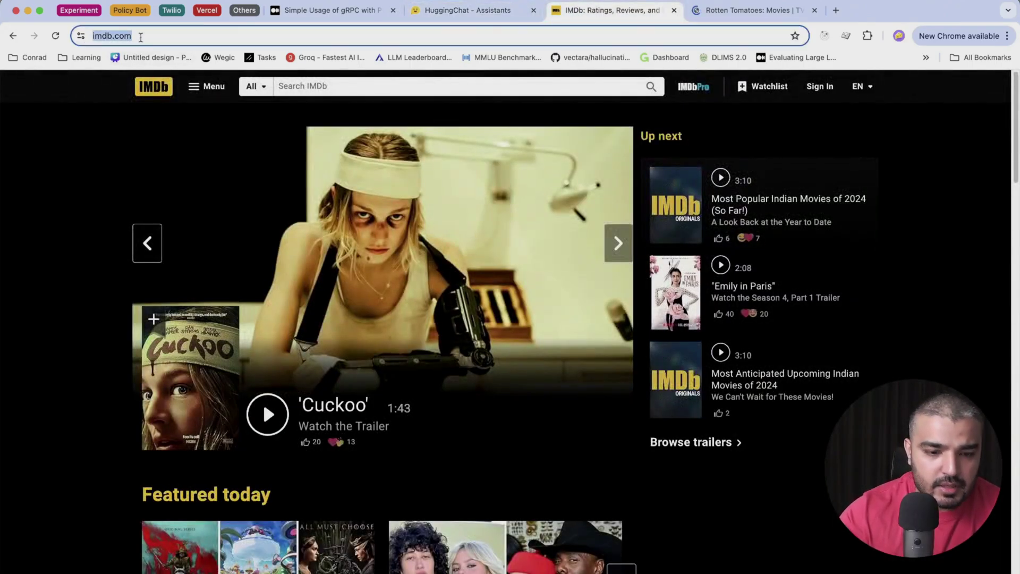
left_click(467, 10)
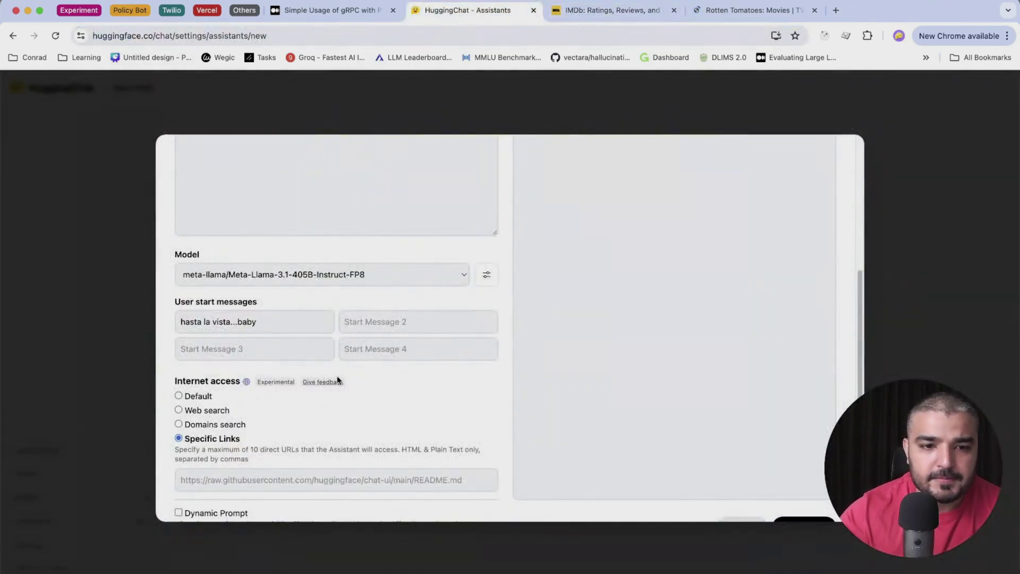
left_click(296, 480)
key("super+v")
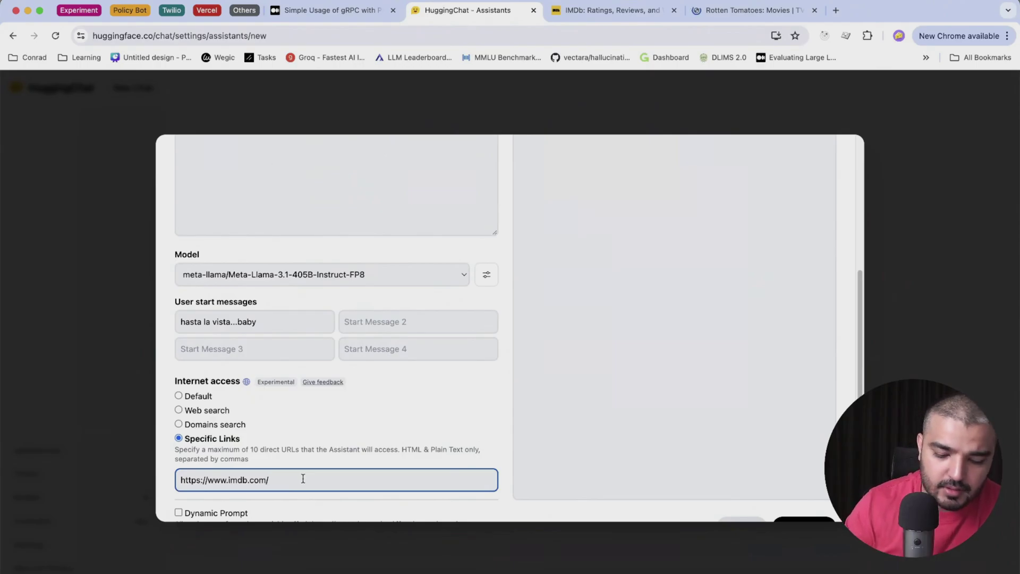
type(",")
left_click(754, 10)
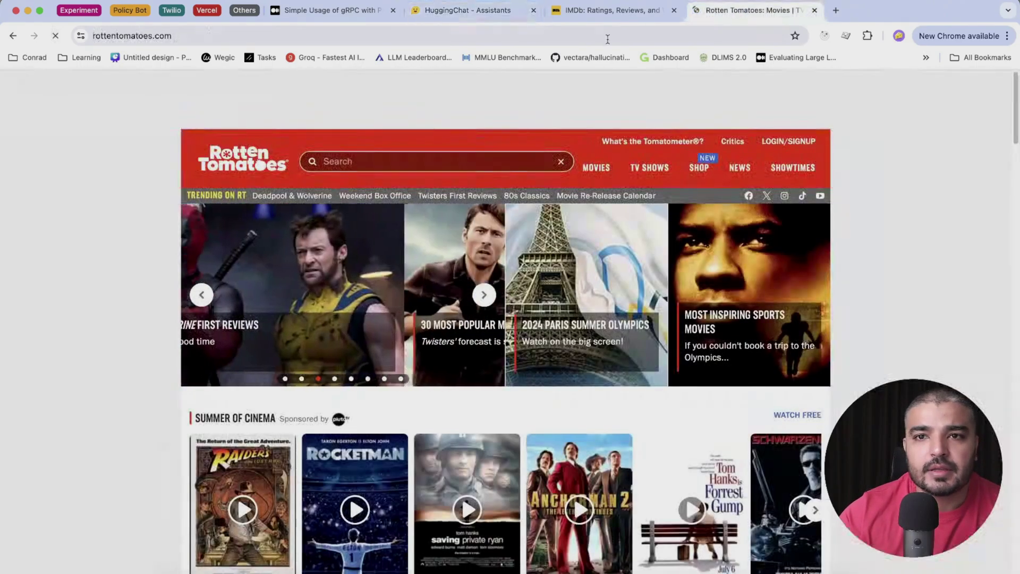
left_click(199, 36)
key("super+c")
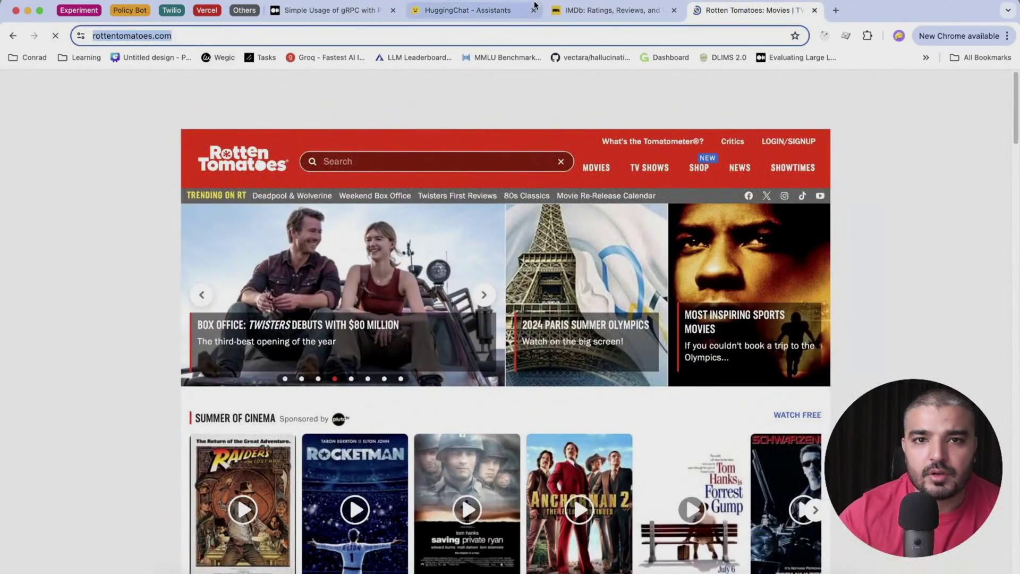
left_click(496, 14)
key("super+v")
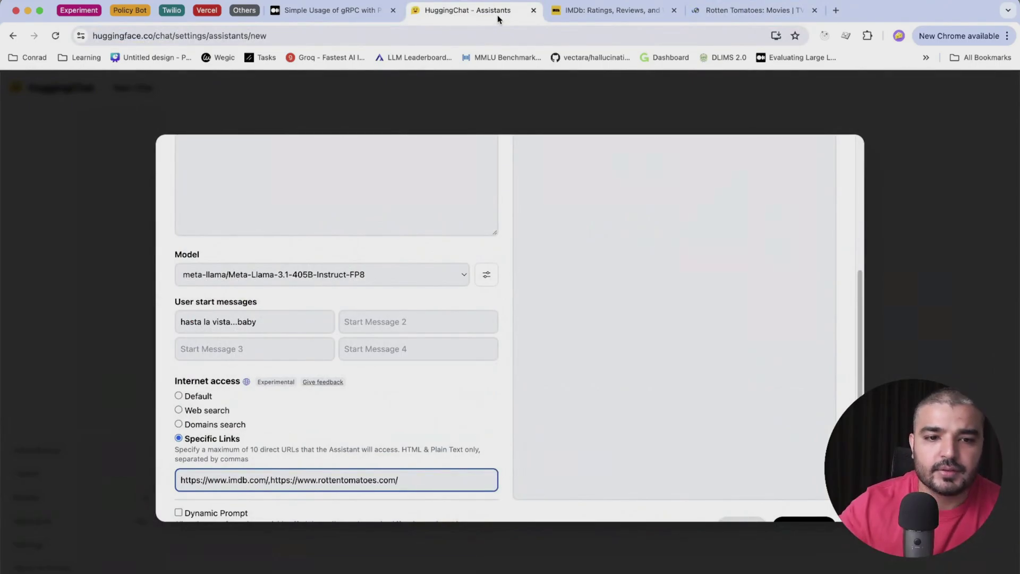
mouse_move(861, 330)
left_mouse_down()
mouse_move(856, 200)
mouse_move(850, 340)
left_mouse_up()
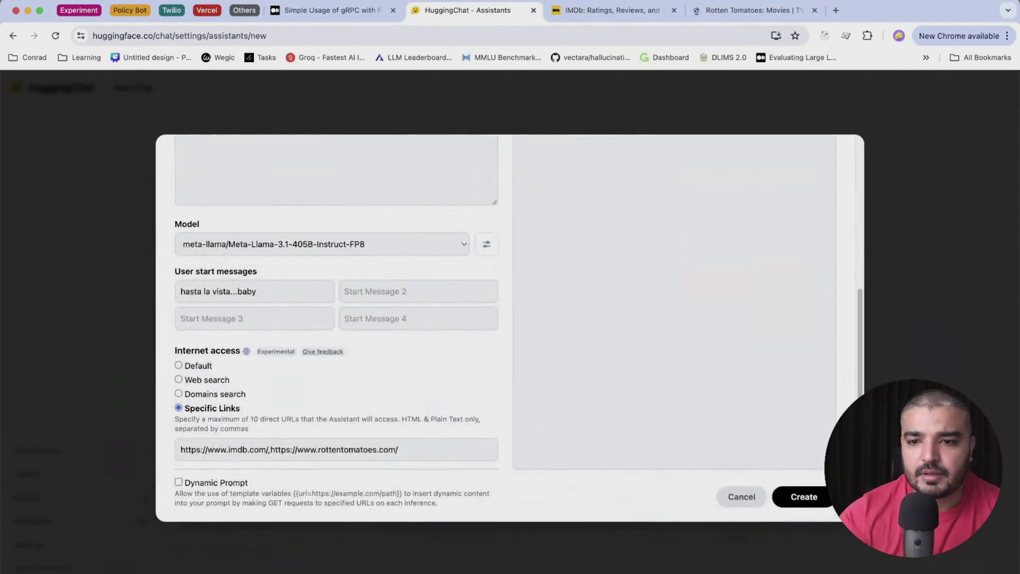
Step: Fix the empty-instructions error with a system prompt to fetch plot and ratings from the links, then create the assistant
left_click(806, 501)
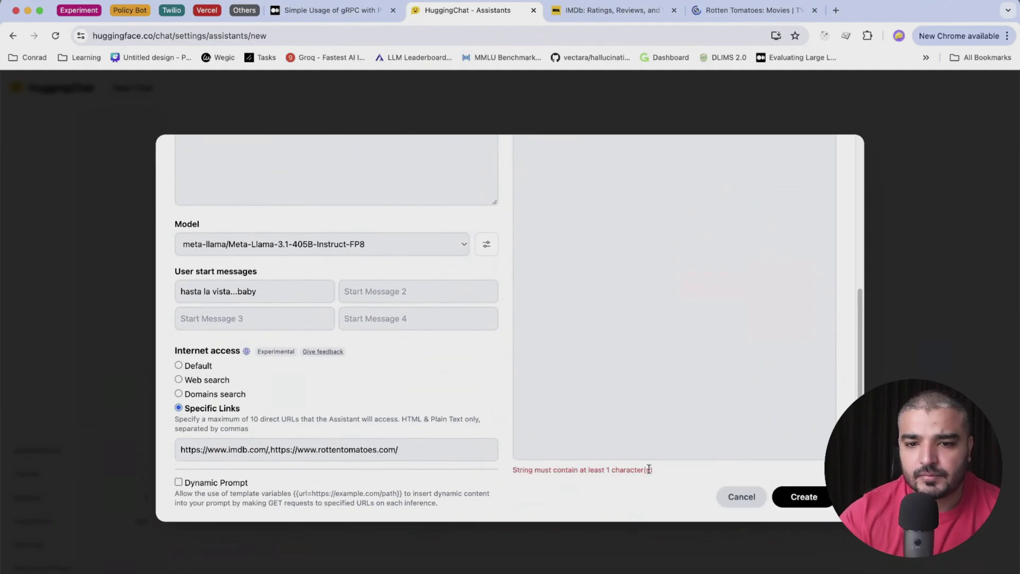
scroll(335, 318, "up", 2)
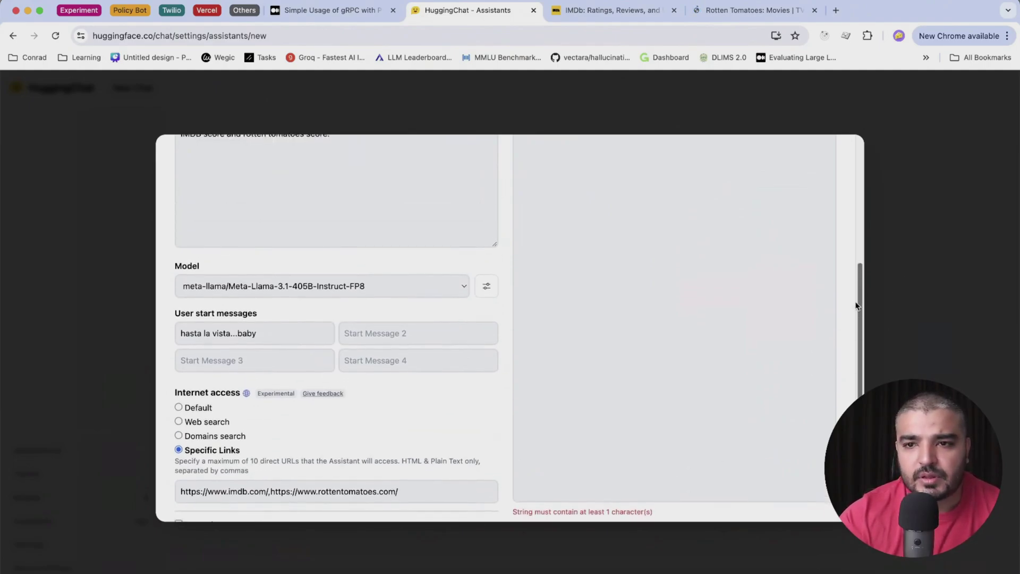
left_click_drag(859, 307, 858, 176)
left_click(631, 270)
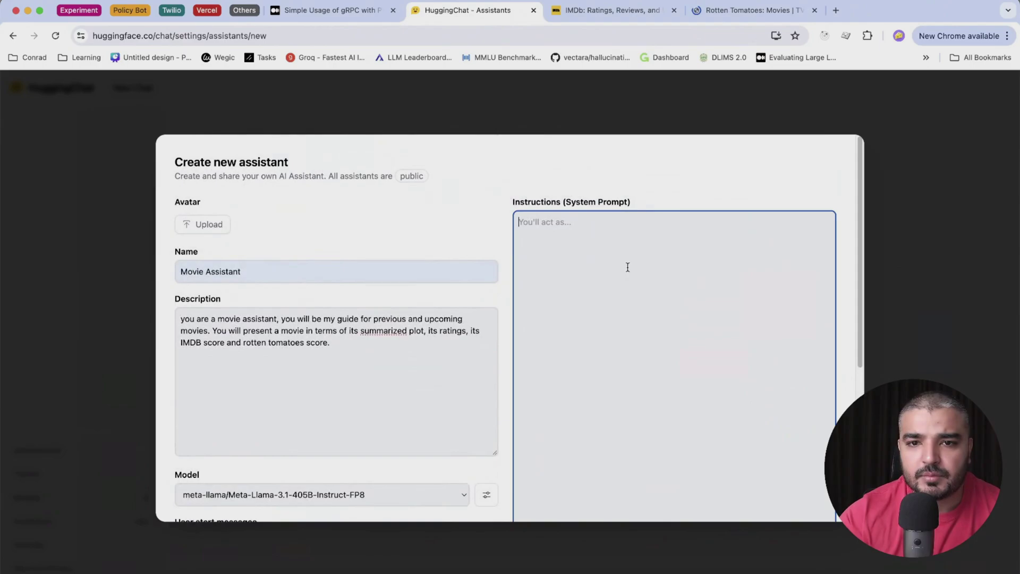
type("You will be asked about to tell a plot or ratings regarding a specific movies, make sure you go through the links provided and fetch information from there and then address the query in a precise and neat format.")
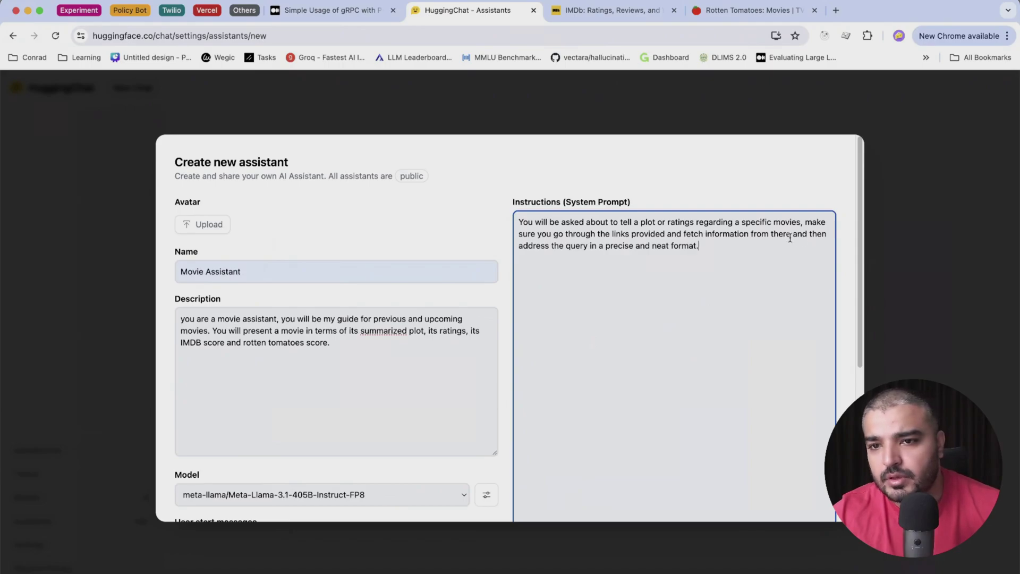
left_click(774, 222)
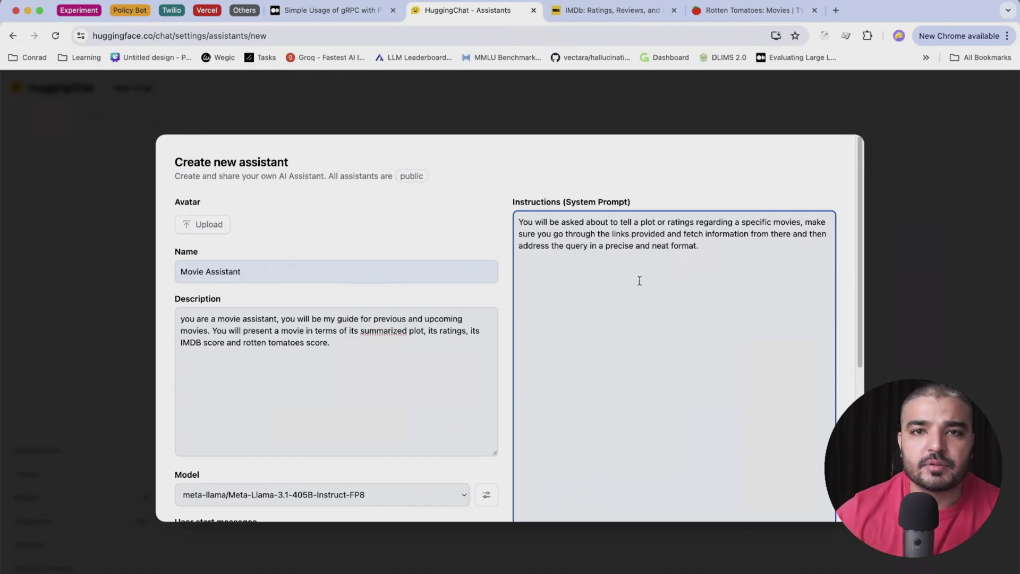
scroll(860, 324, "down", 3)
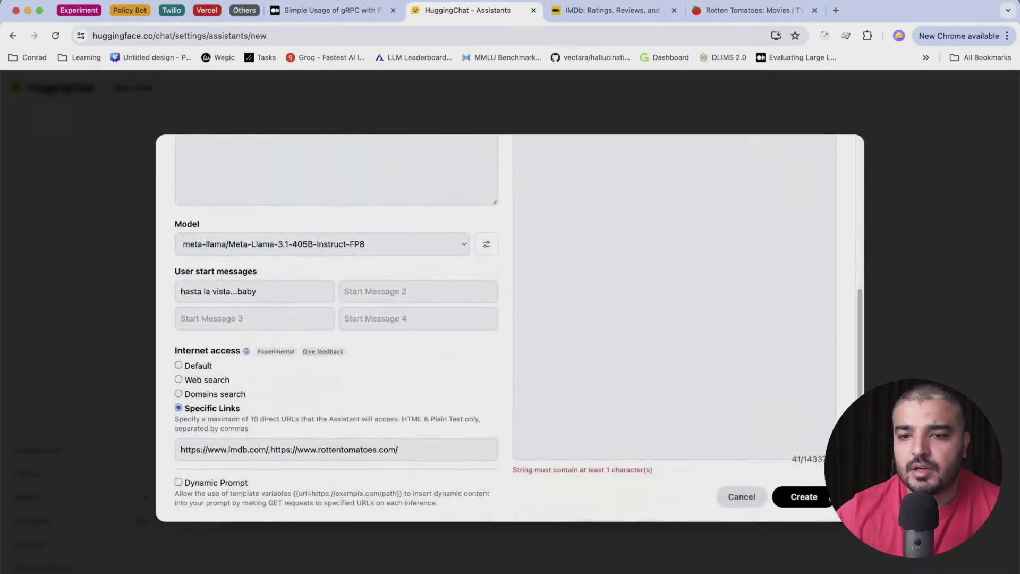
left_click(799, 495)
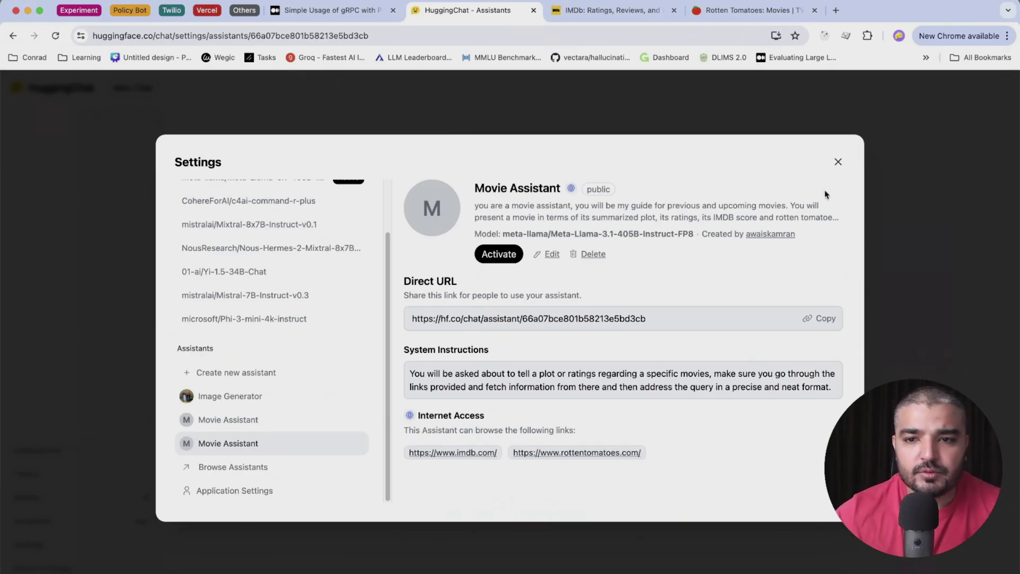
Step: Load the Movie Assistant's copied Direct URL in a new tab and start chatting
left_click(827, 325)
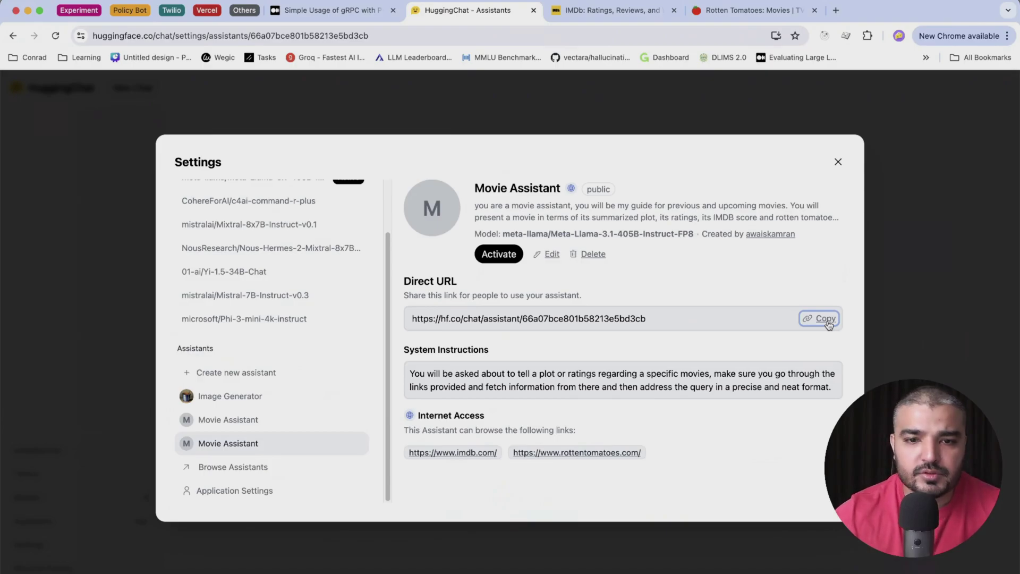
left_click(835, 10)
key("super+v")
key("Return")
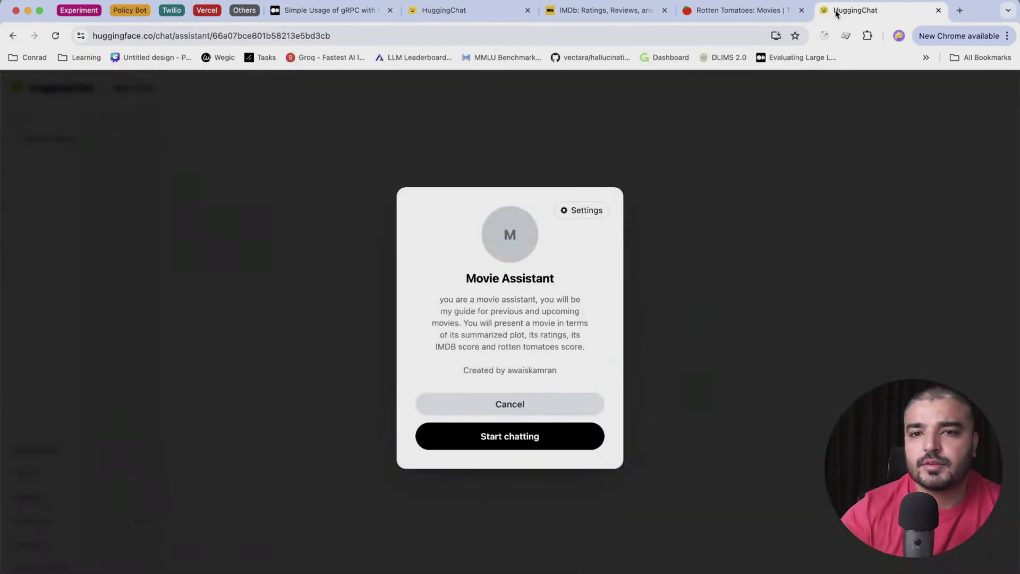
left_click(568, 444)
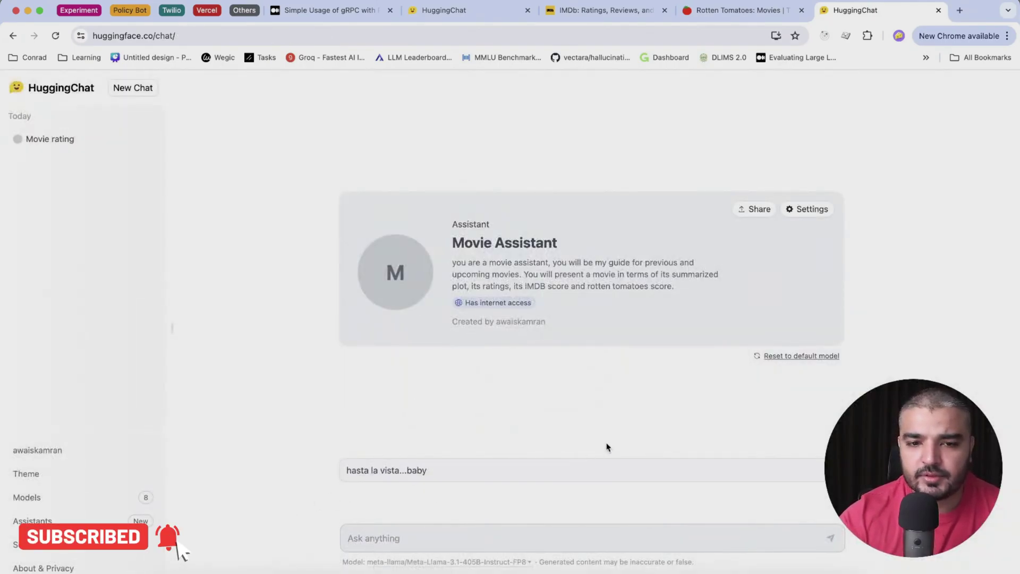
Step: Send the question 'tell me about godfather sequels' to the Movie Assistant
left_click(421, 537)
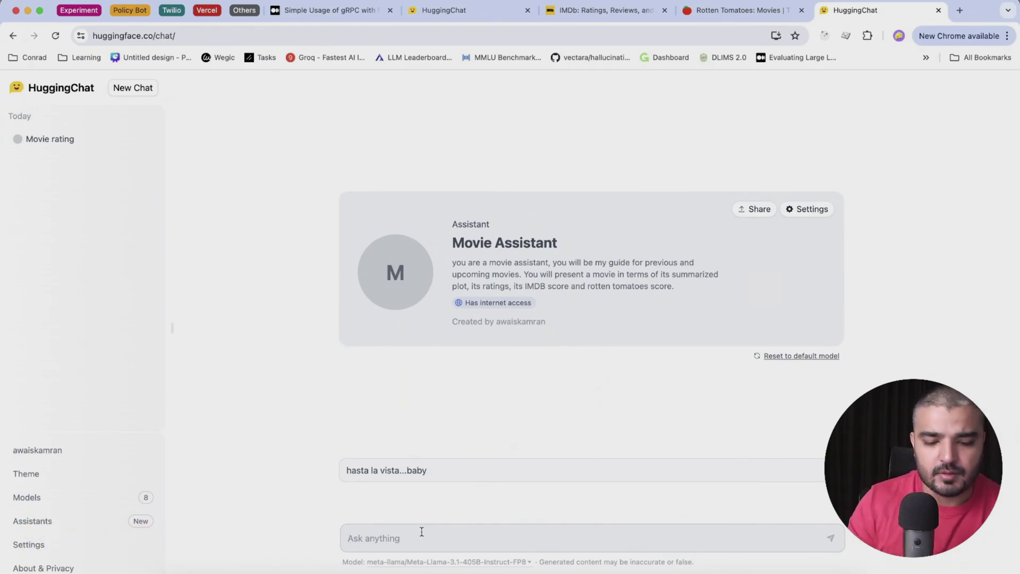
type("tell")
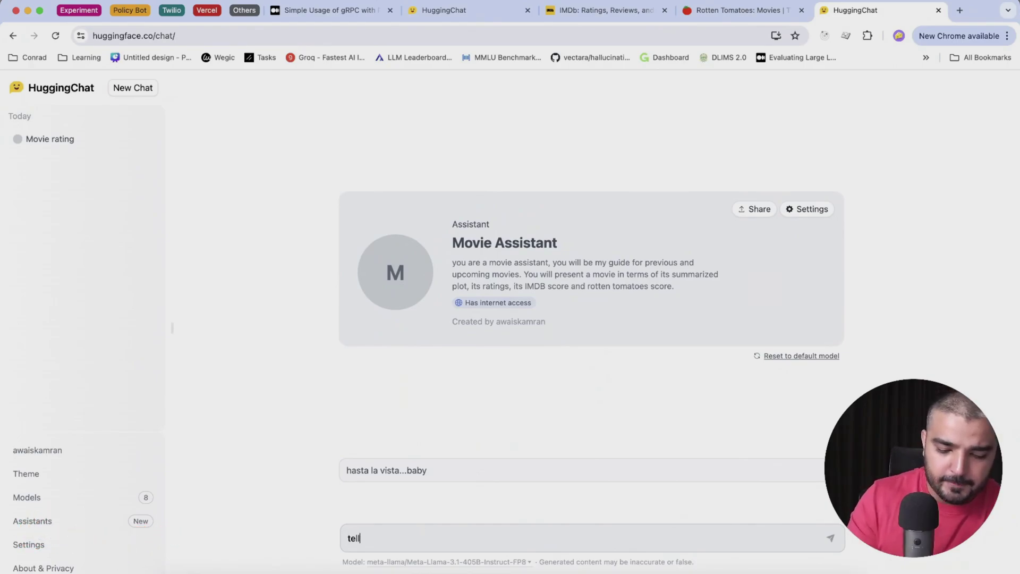
type(" me about god")
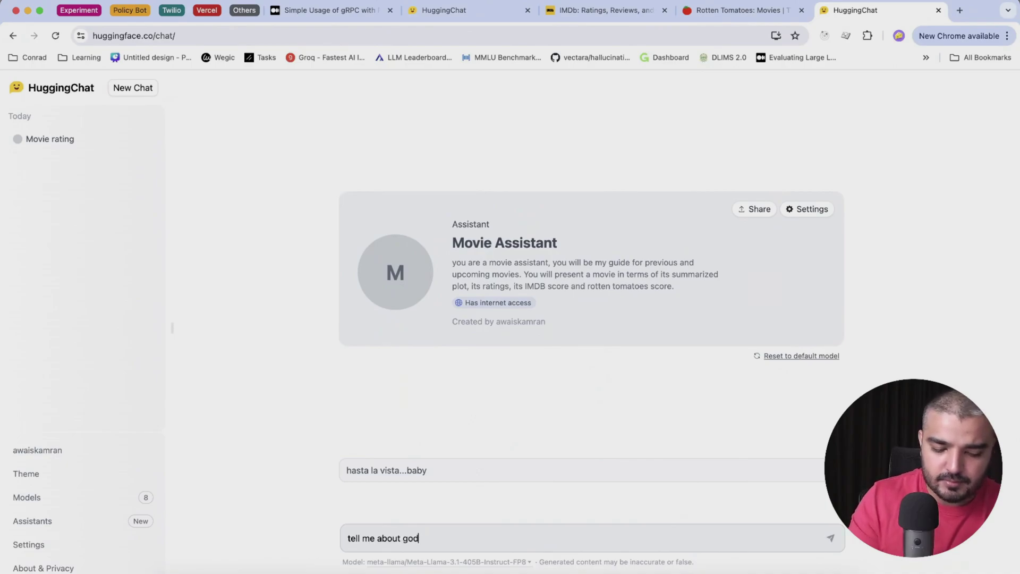
type("father seque")
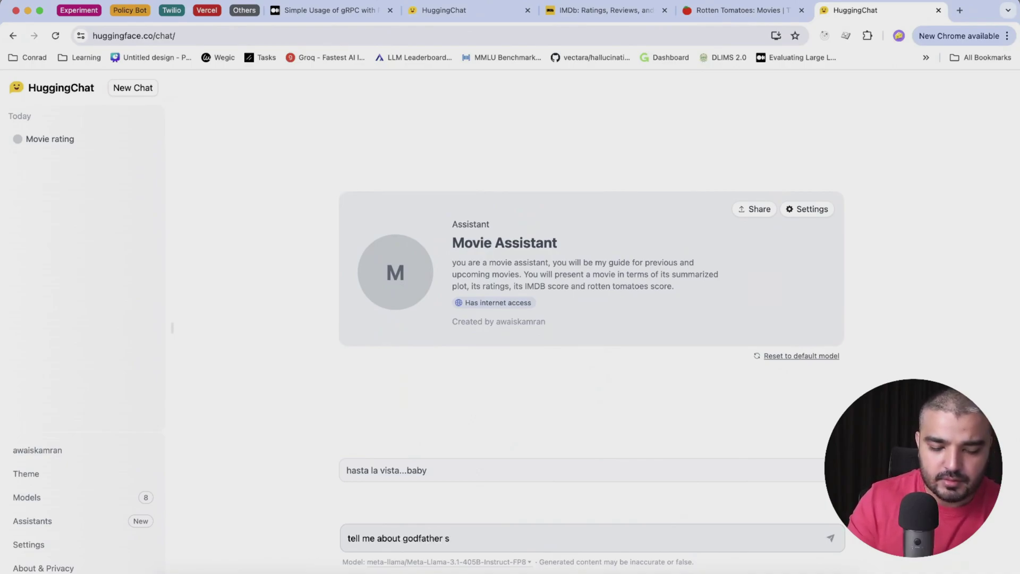
type("ls")
key("Return")
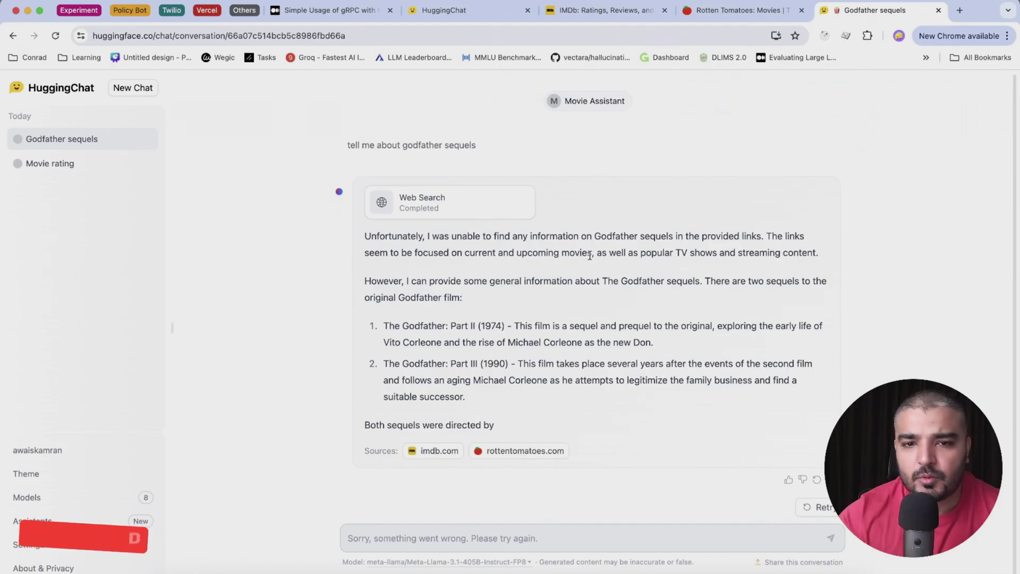
Step: Ask 'what are the ratings for deadpool and wolverine' in a new conversation
left_click_drag(481, 399, 364, 331)
left_click(603, 402)
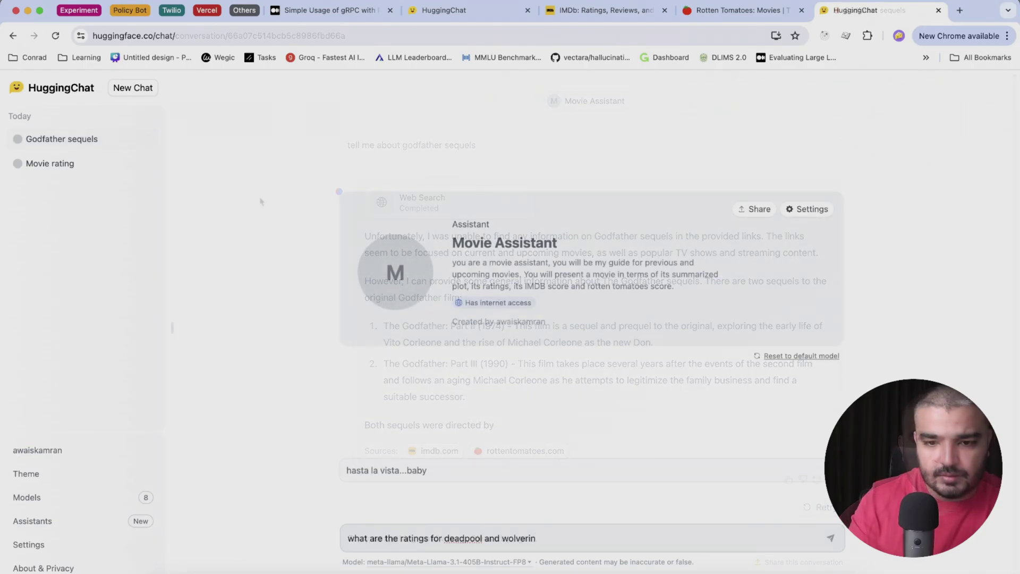
key("Return")
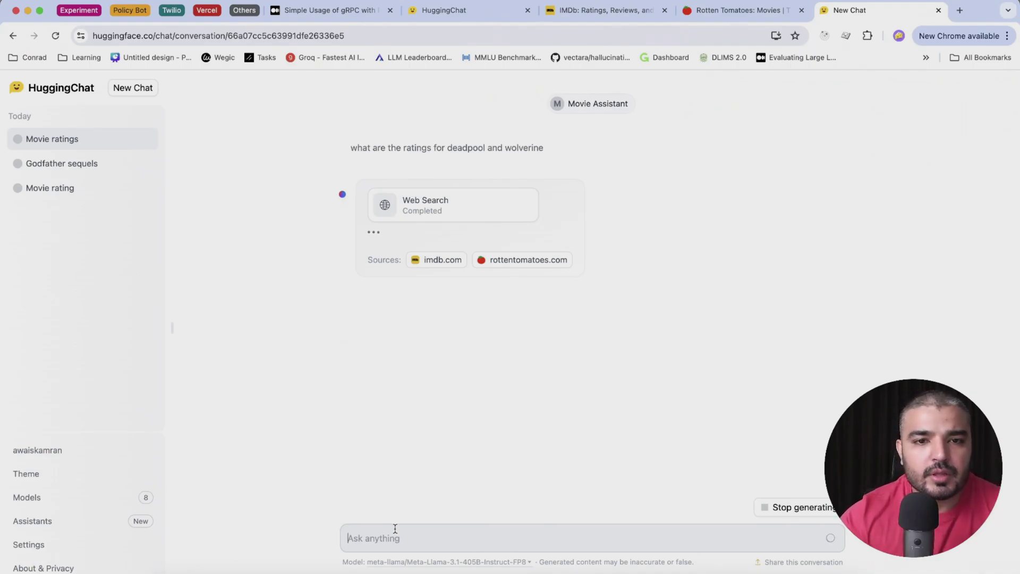
left_click(394, 532)
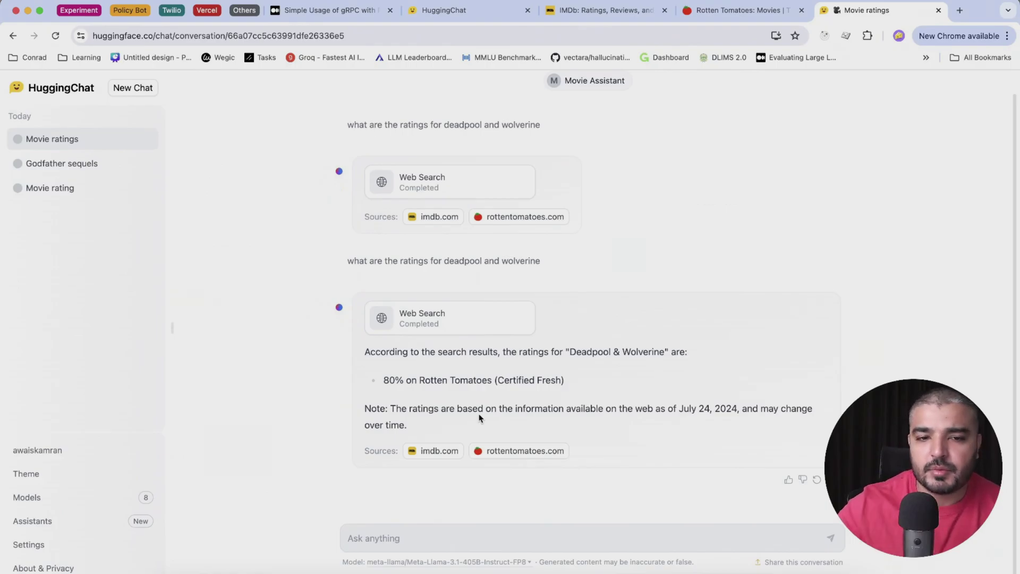
Step: Reopen the 'Godfather sequels' conversation from the sidebar list
left_click(41, 168)
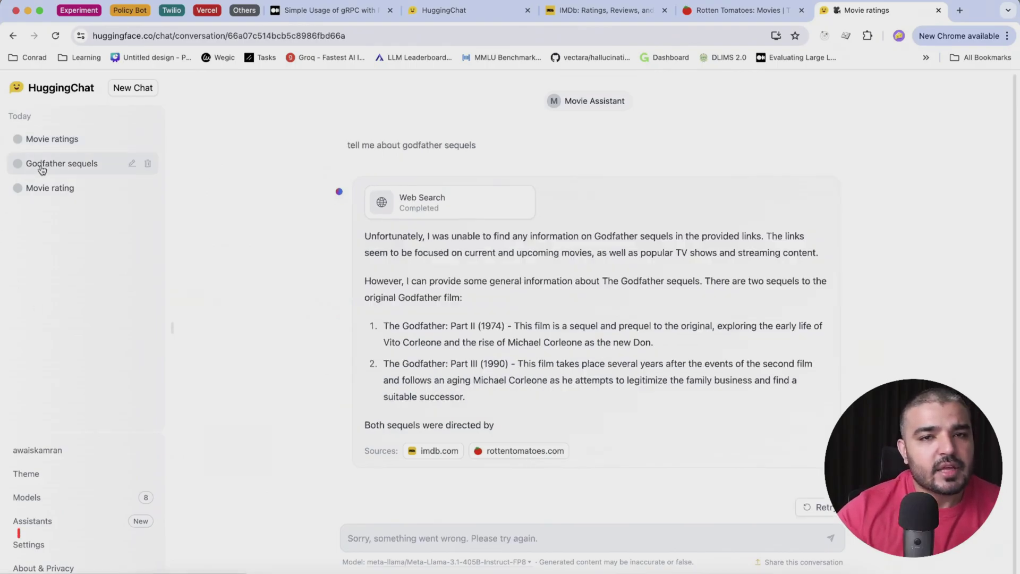